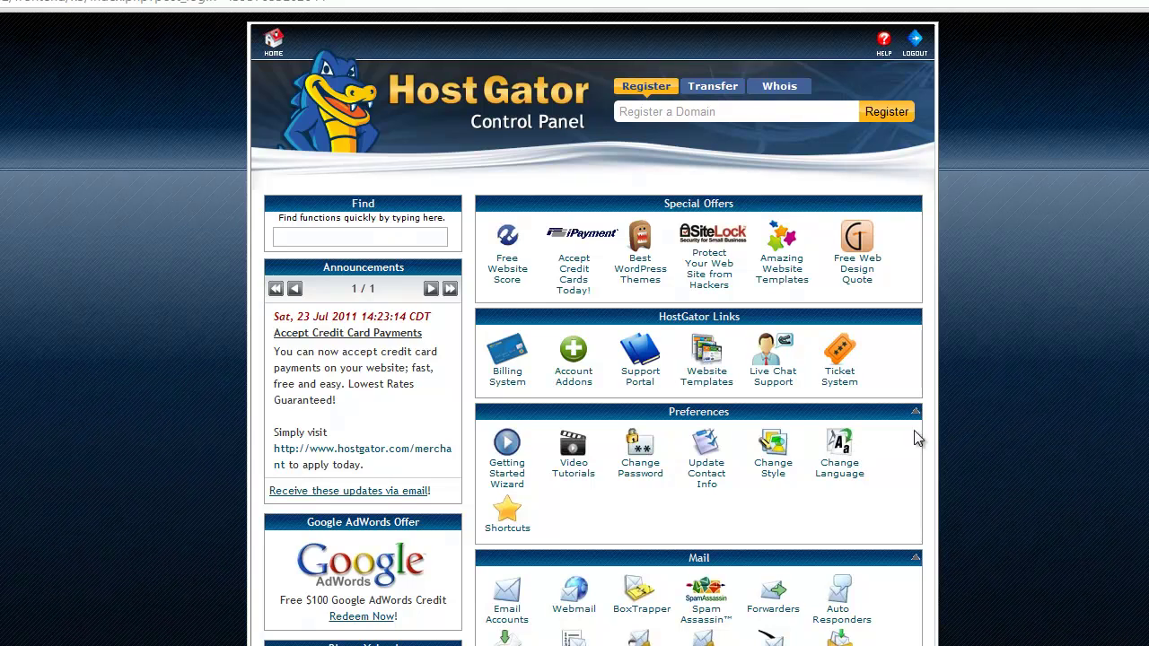
# Step: Locate the name servers under Account Information in the HostGator control panel and copy ns1803.hostgator.com
pyautogui.scroll(-12, 917, 438)
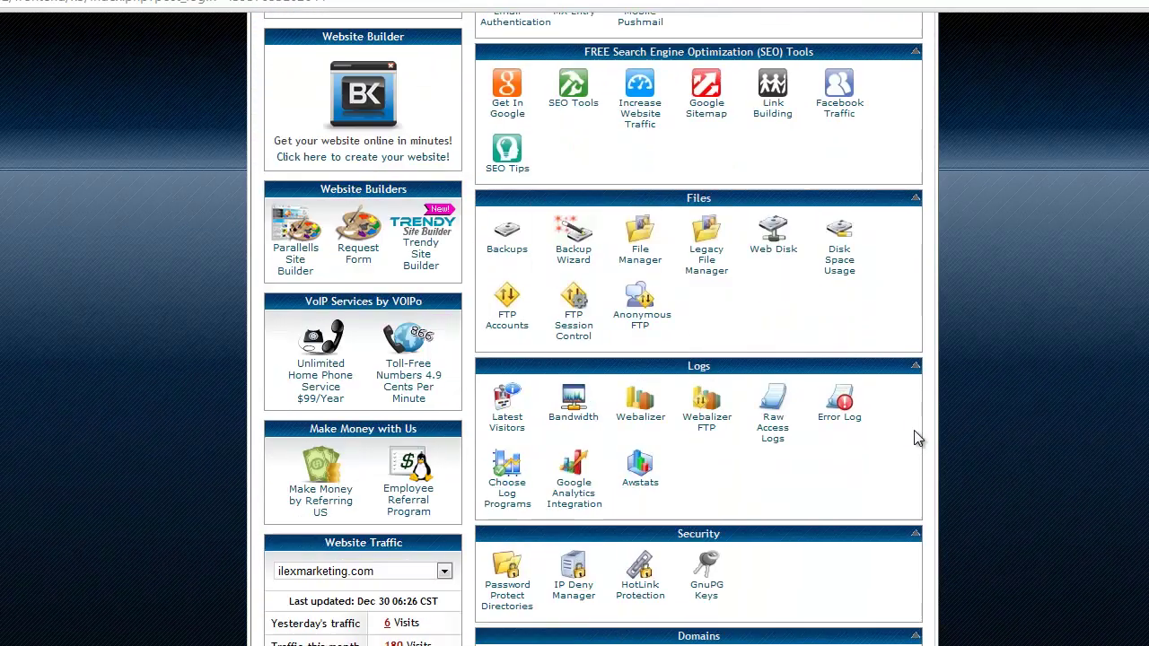
pyautogui.scroll(-5, 917, 438)
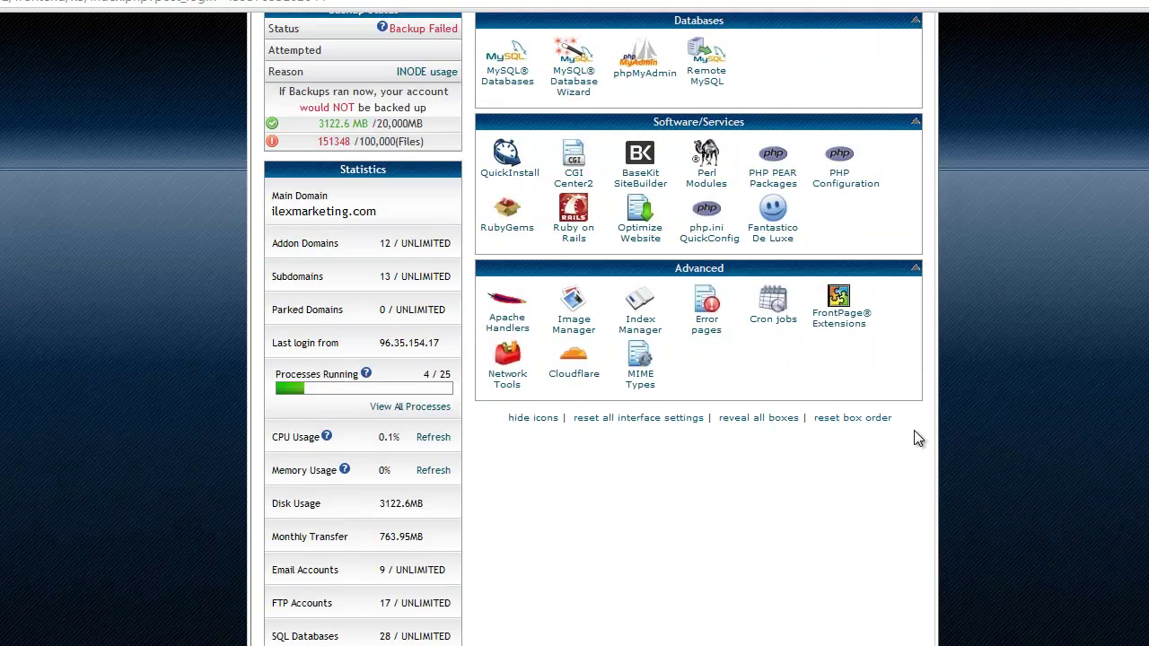
pyautogui.scroll(-2, 914, 430)
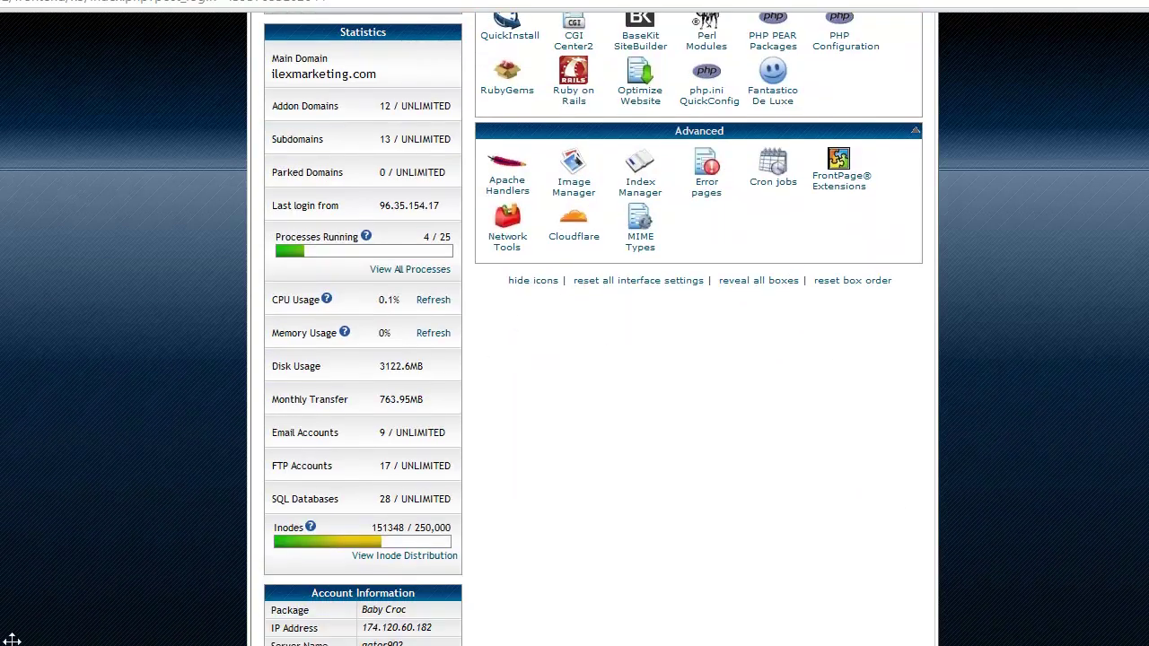
pyautogui.scroll(-2, 5, 629)
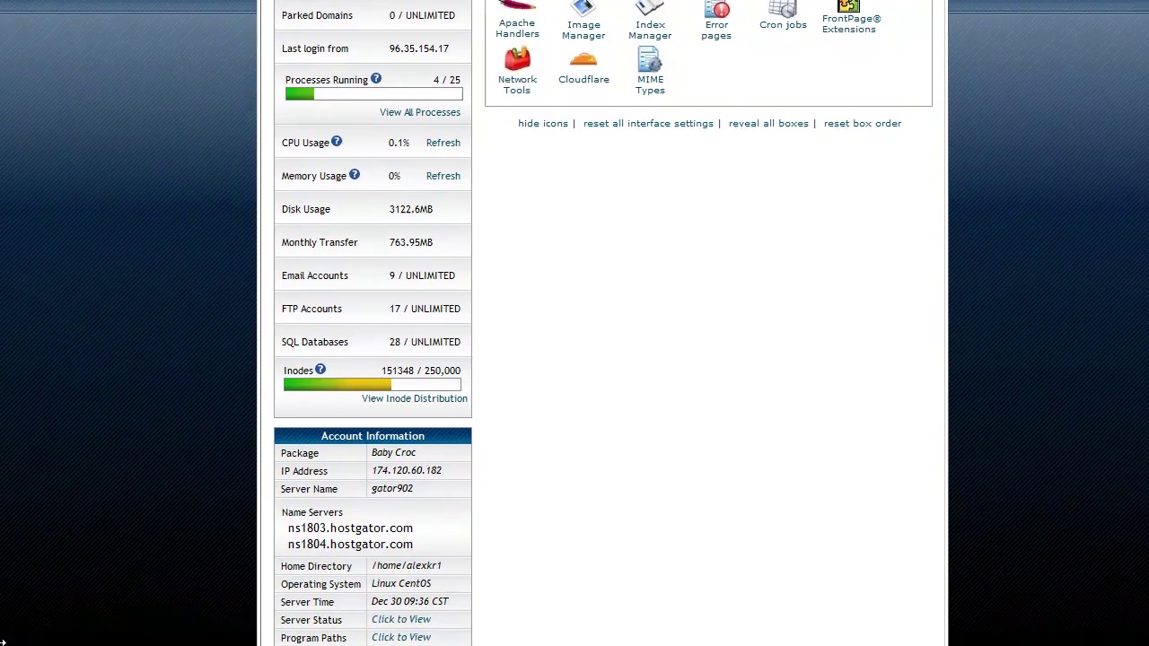
pyautogui.moveTo(415, 531); pyautogui.dragTo(283, 537)
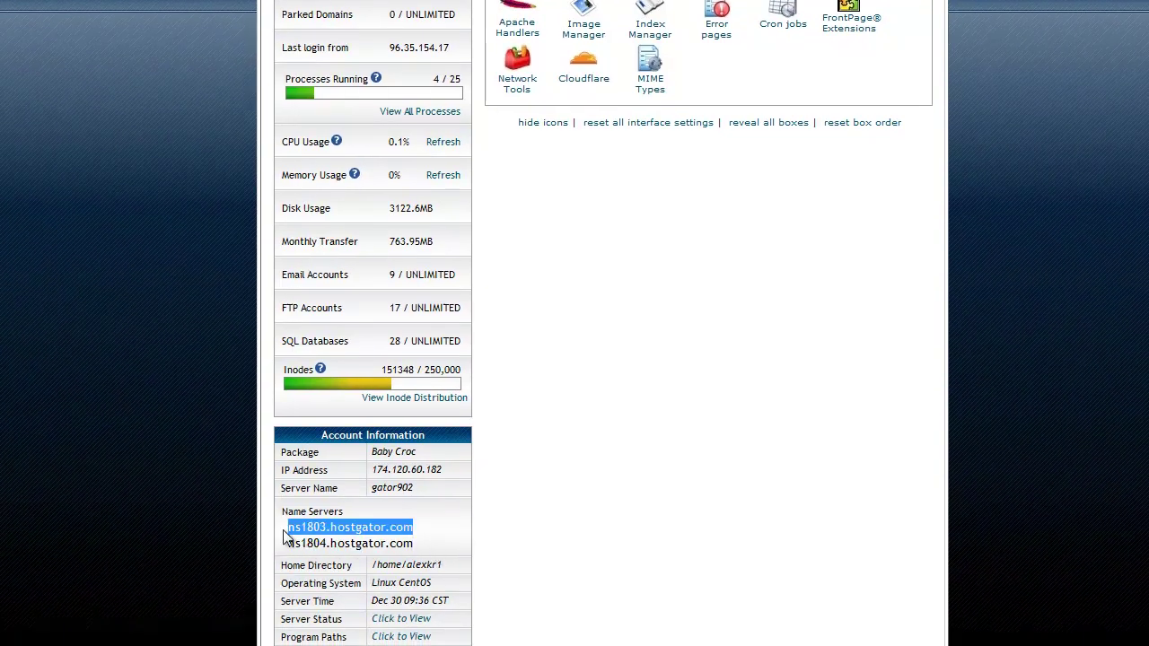
pyautogui.click(407, 548)
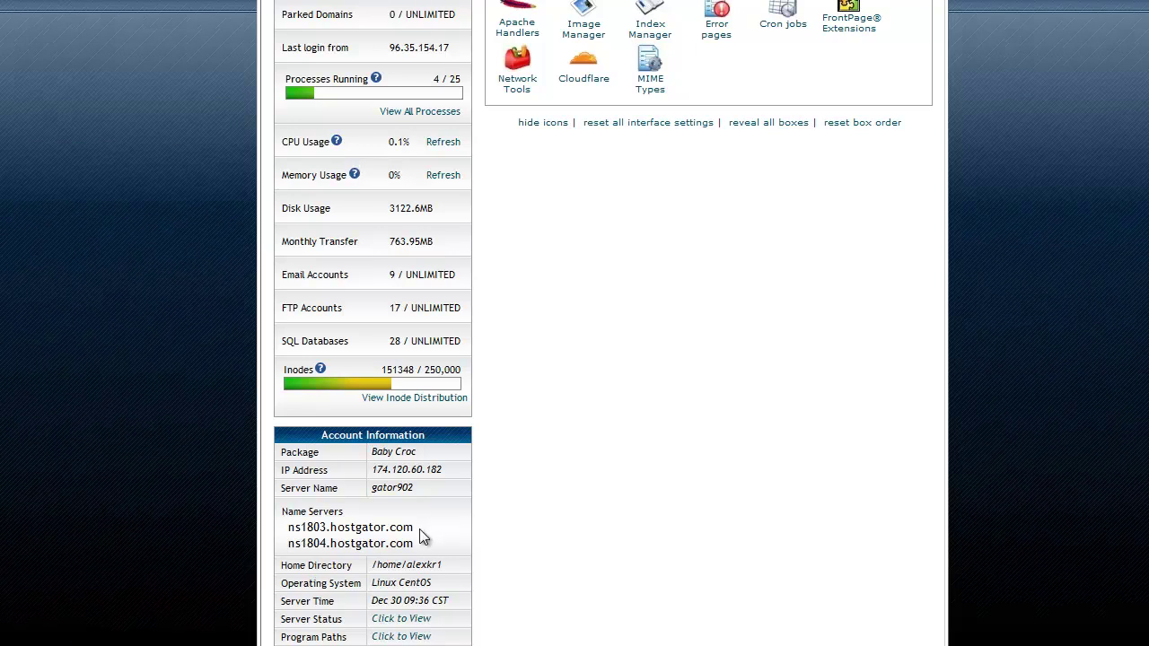
pyautogui.moveTo(420, 532); pyautogui.dragTo(287, 530)
pyautogui.rightClick(289, 529)
pyautogui.click(316, 535)
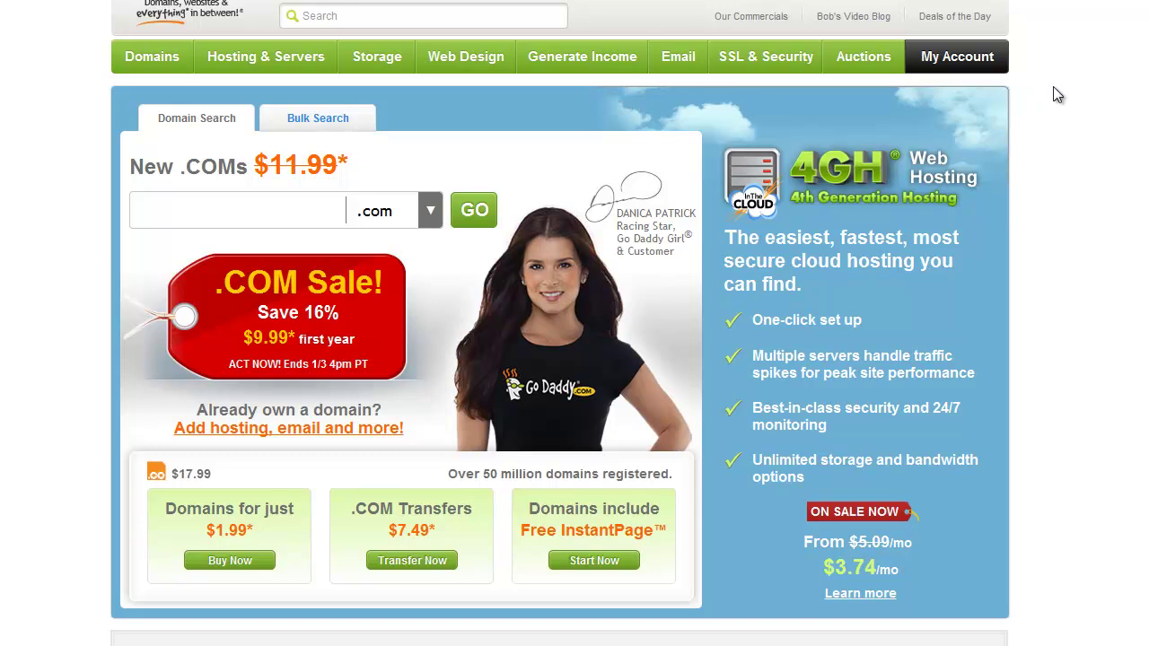
# Step: Switch to the GoDaddy site, open the account page and view all domains in the domain manager
pyautogui.click(942, 56)
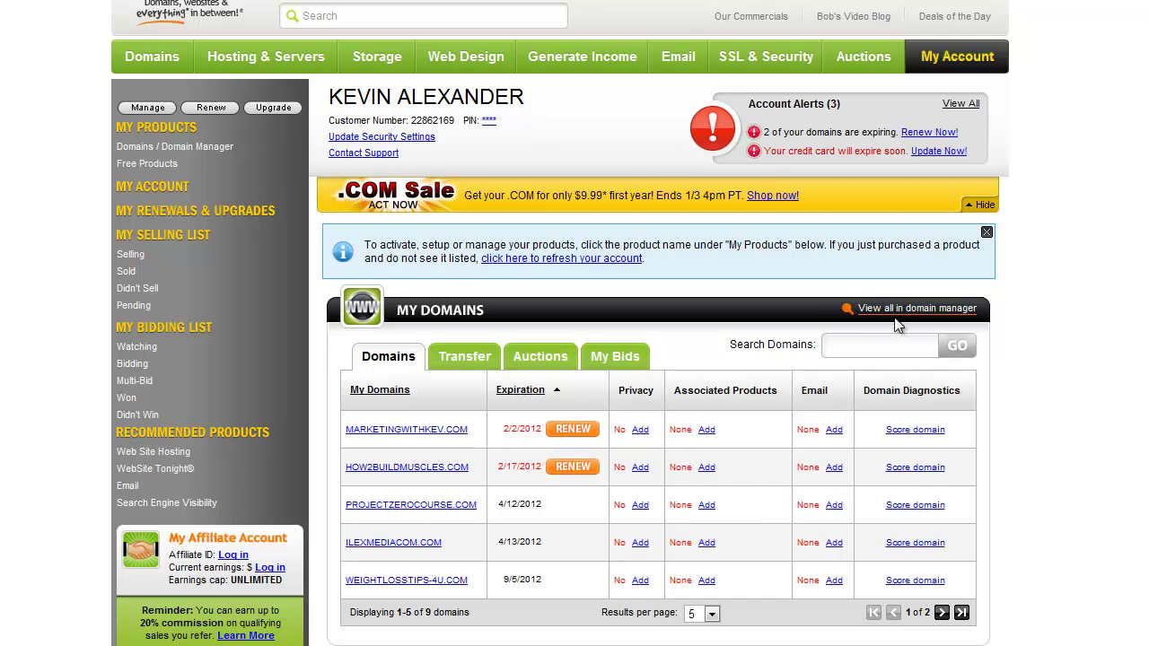
pyautogui.moveTo(996, 316); pyautogui.dragTo(868, 322)
pyautogui.click(920, 309)
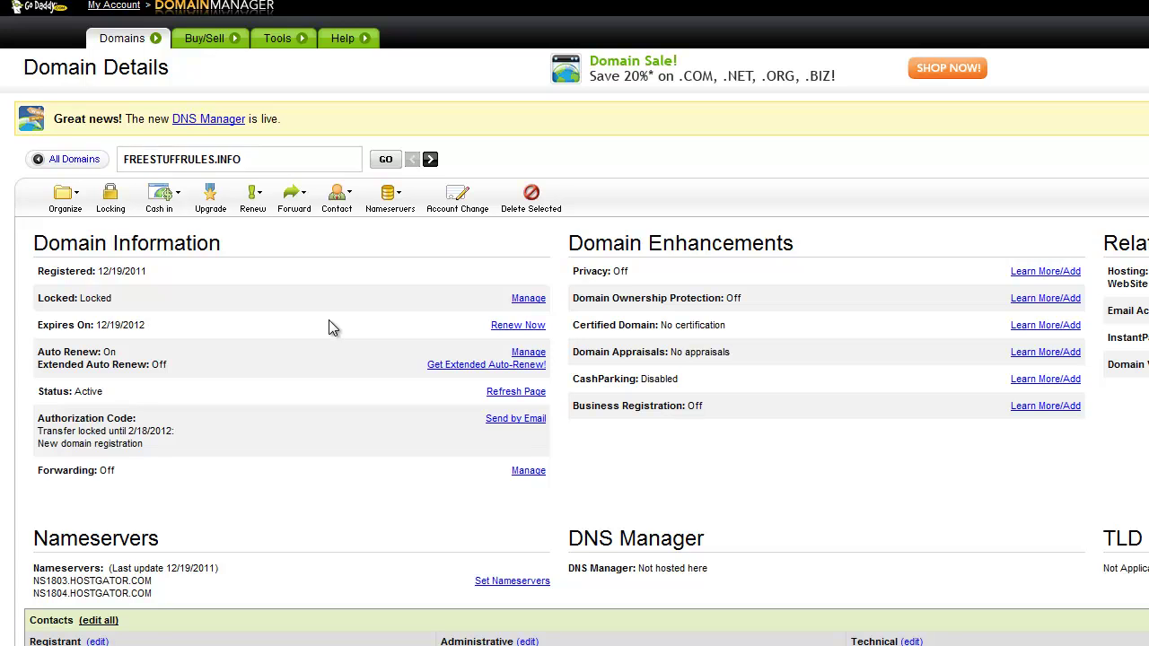
# Step: Examine the Nameservers section in the domain details of FREESTUFFRULES.INFO
pyautogui.scroll(-2, 329, 320)
pyautogui.scroll(2, 329, 320)
pyautogui.scroll(-1, 510, 364)
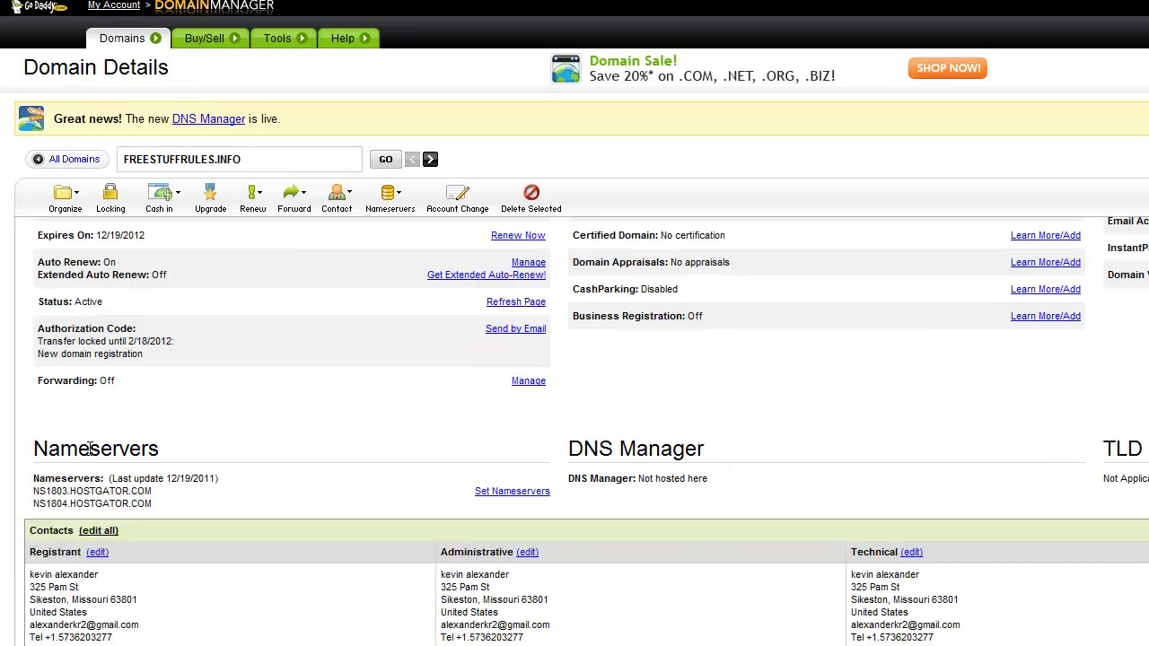
pyautogui.moveTo(32, 449); pyautogui.dragTo(177, 451)
pyautogui.click(177, 452)
pyautogui.scroll(-1, 177, 452)
pyautogui.moveTo(33, 442); pyautogui.dragTo(165, 446)
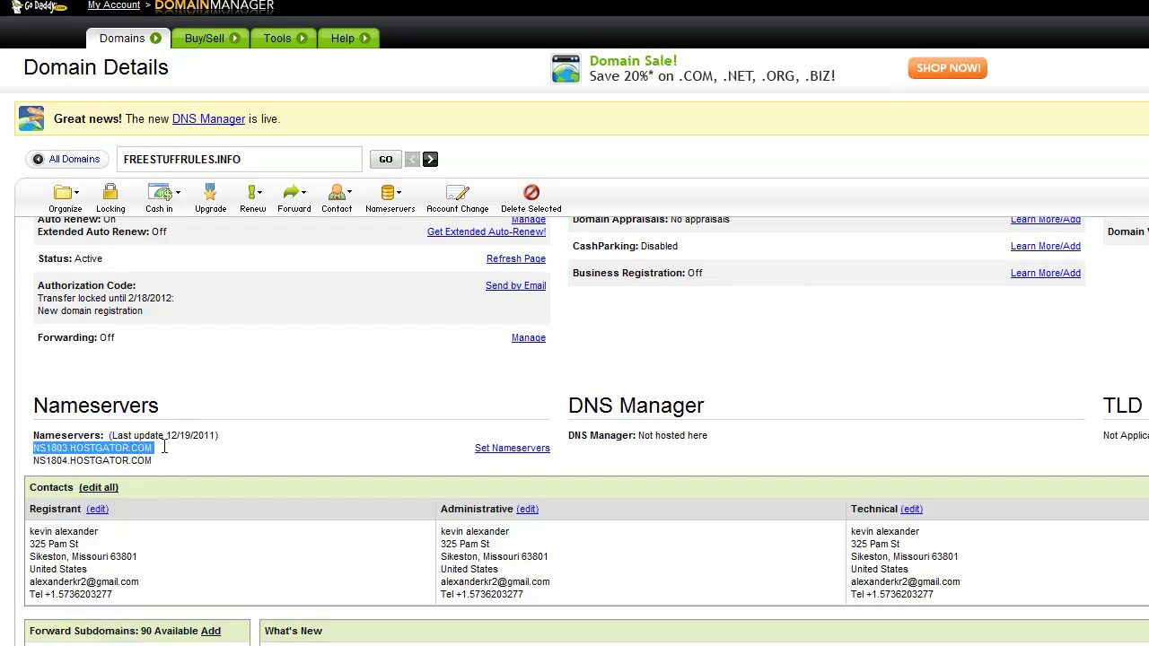
pyautogui.click(171, 456)
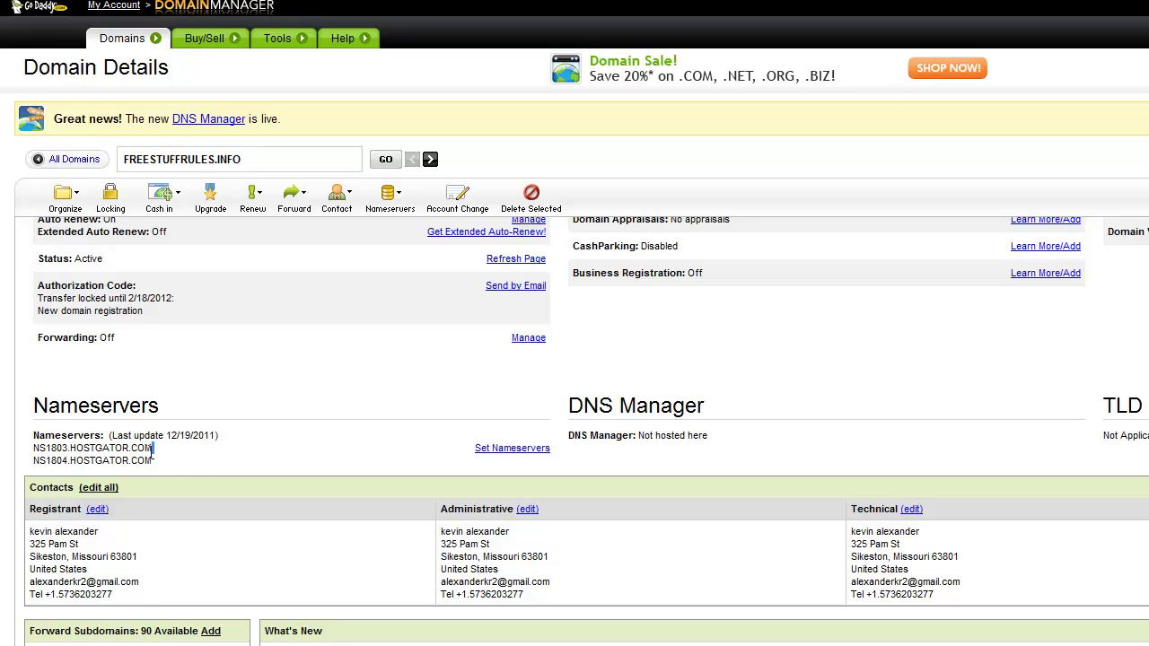
pyautogui.moveTo(154, 448); pyautogui.dragTo(86, 453)
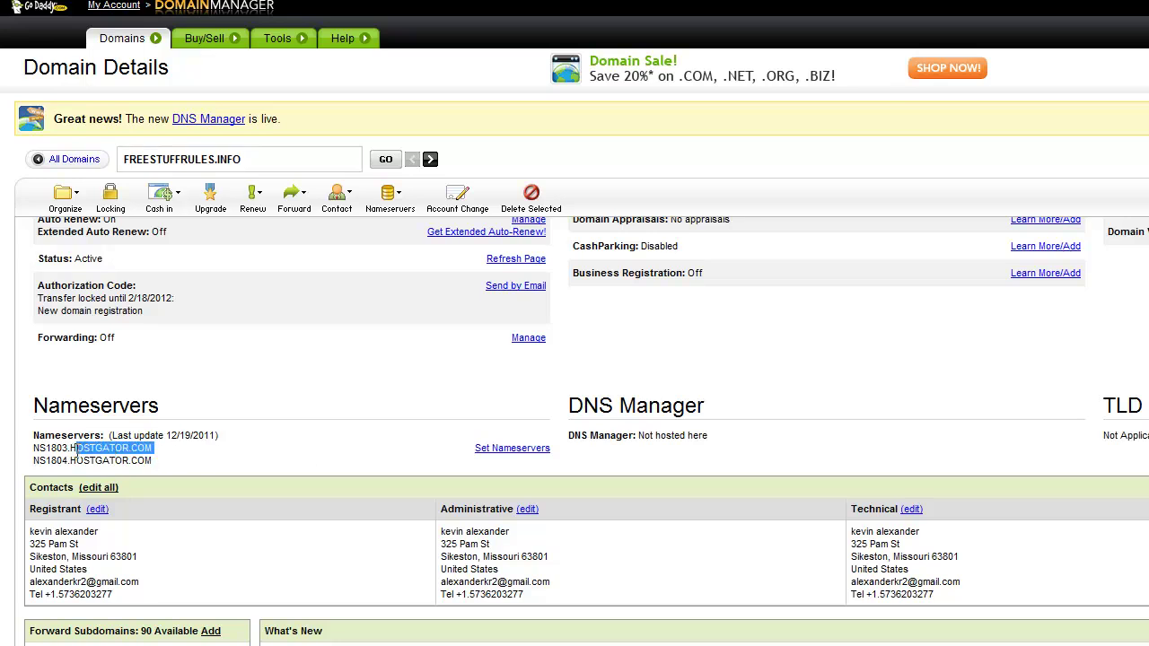
pyautogui.click(56, 453)
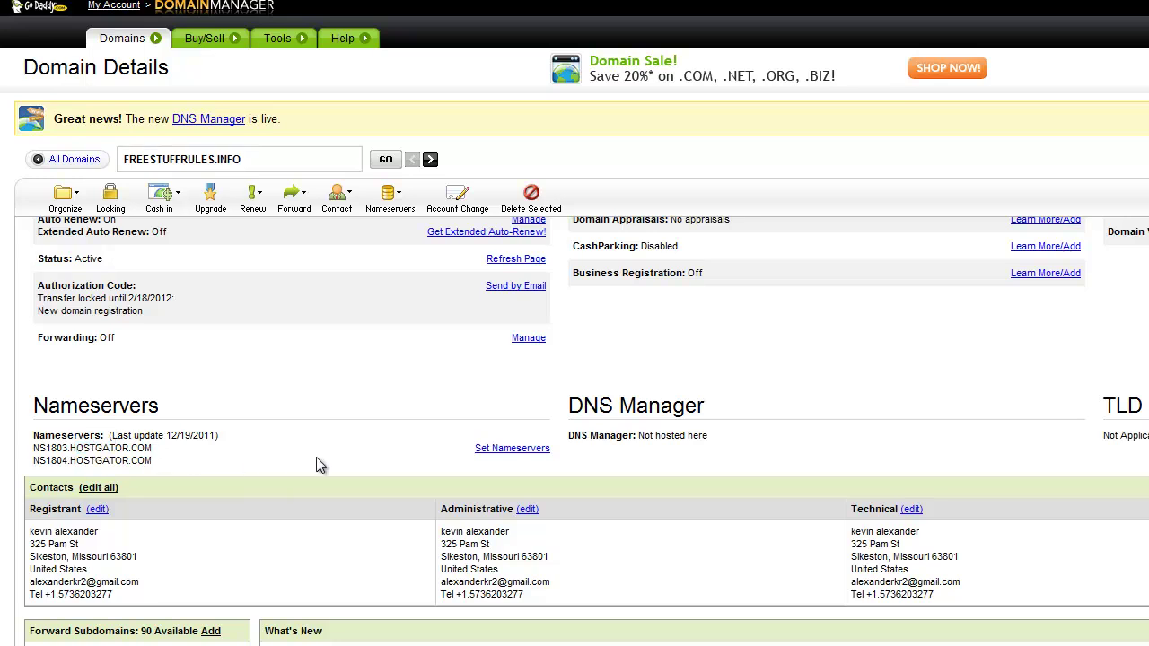
# Step: Review the specific nameservers option and the Nameserver 1 and 2 entries in the domain's nameserver settings, then cancel without saving
pyautogui.click(516, 449)
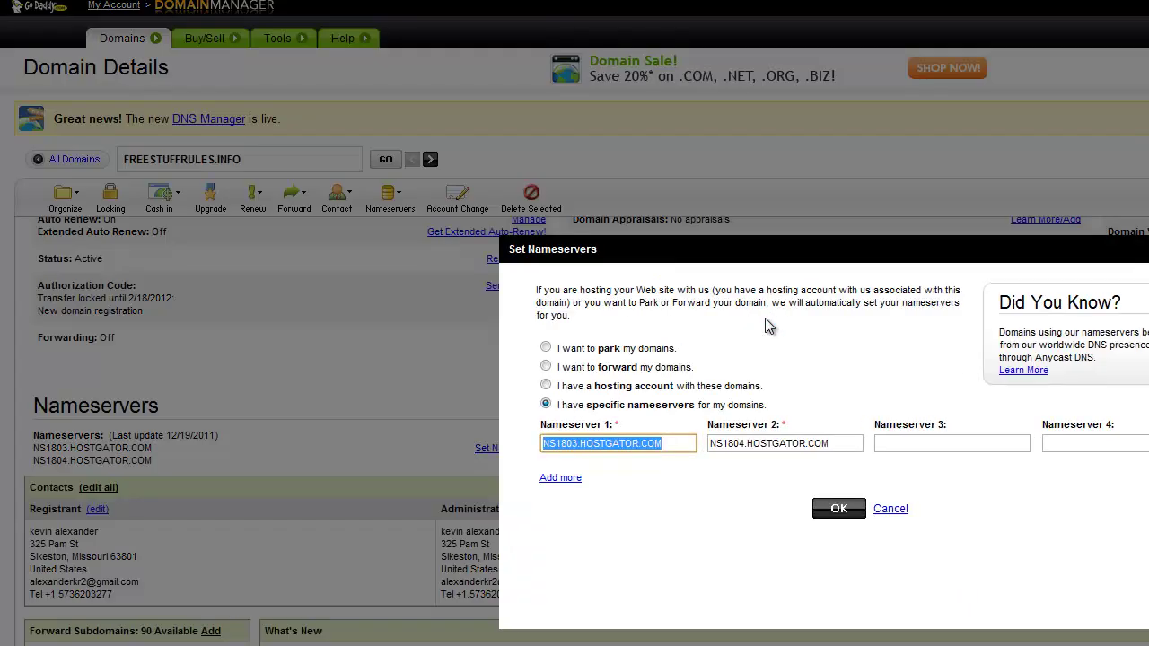
pyautogui.click(774, 268)
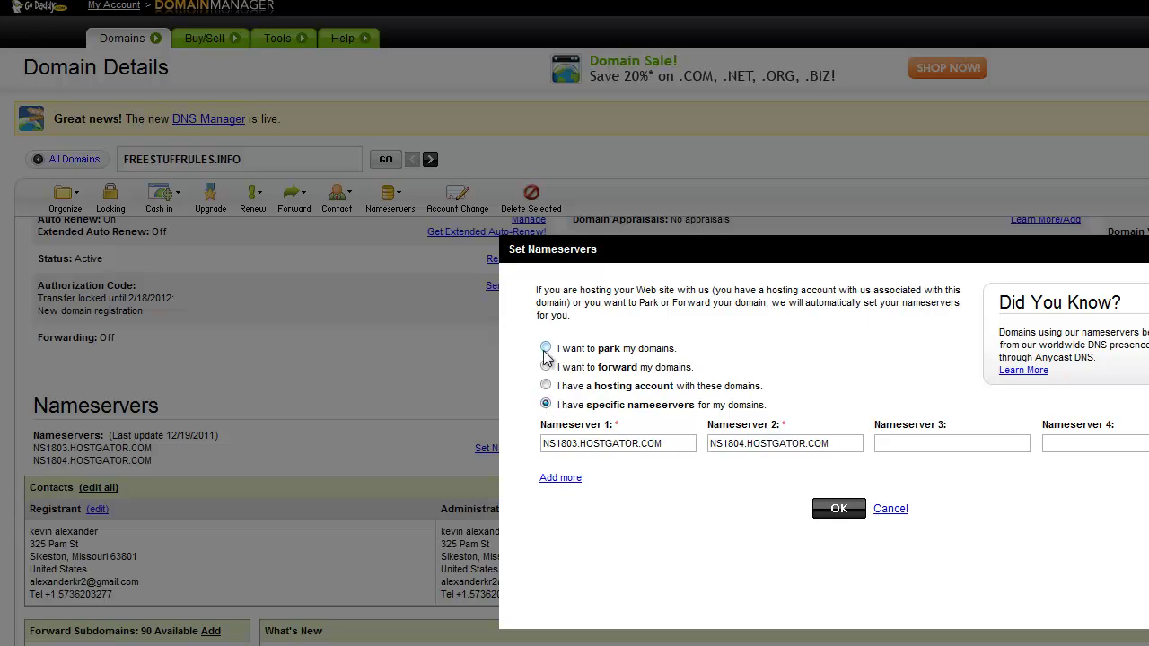
pyautogui.doubleClick(750, 405)
pyautogui.click(736, 409)
pyautogui.click(680, 445)
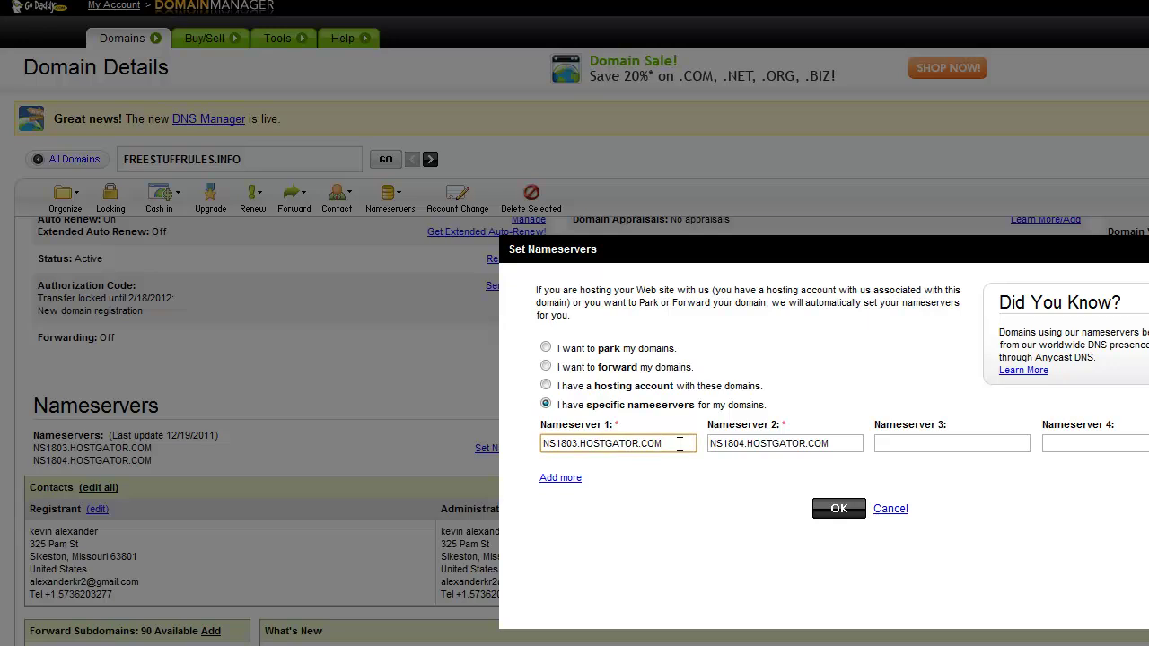
pyautogui.moveTo(679, 444); pyautogui.dragTo(577, 445)
pyautogui.click(570, 444)
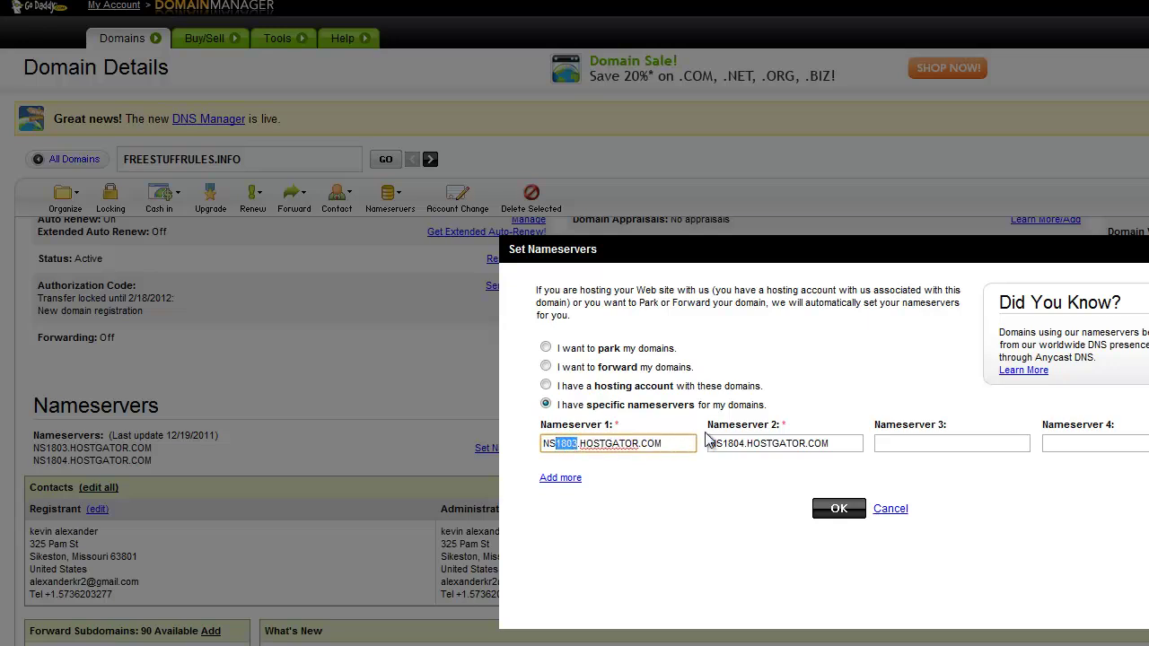
pyautogui.moveTo(724, 440); pyautogui.dragTo(745, 440)
pyautogui.click(744, 440)
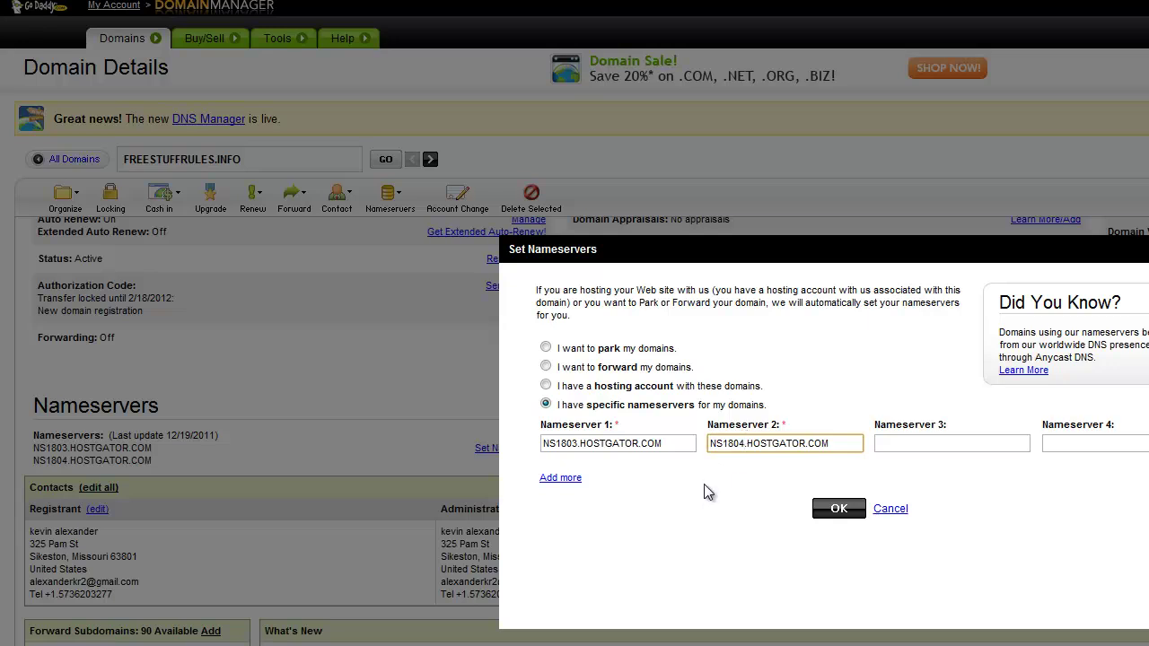
pyautogui.click(890, 510)
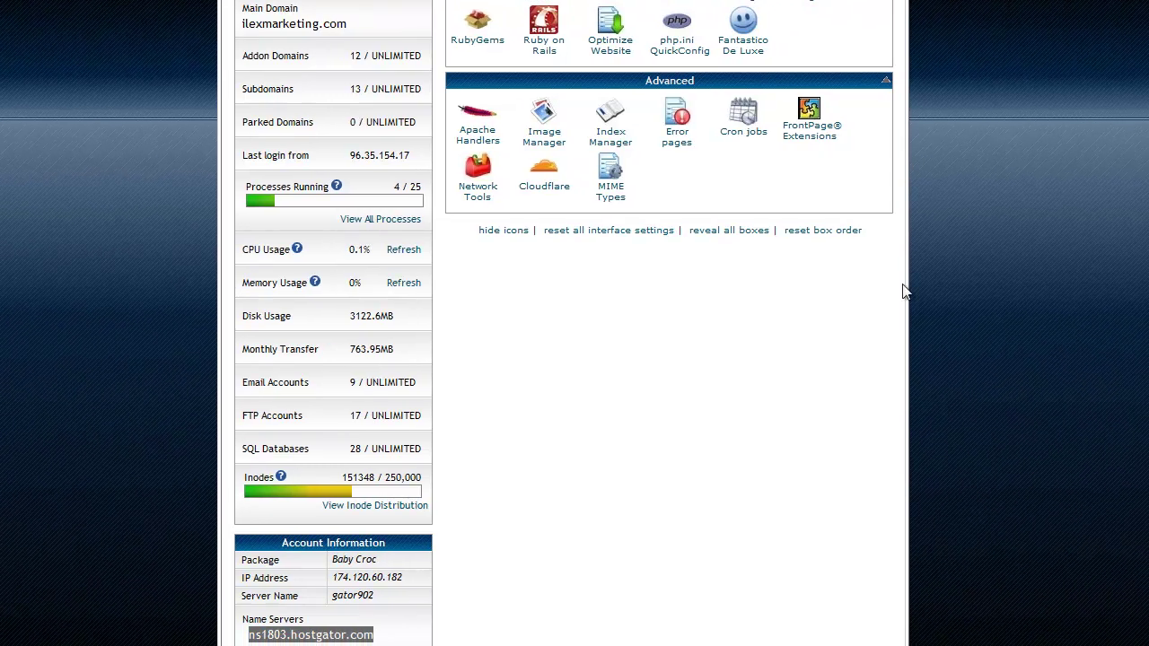
# Step: Switch back to the HostGator control panel and open the Addon Domains page with its form for creating an addon domain
pyautogui.scroll(5, 880, 337)
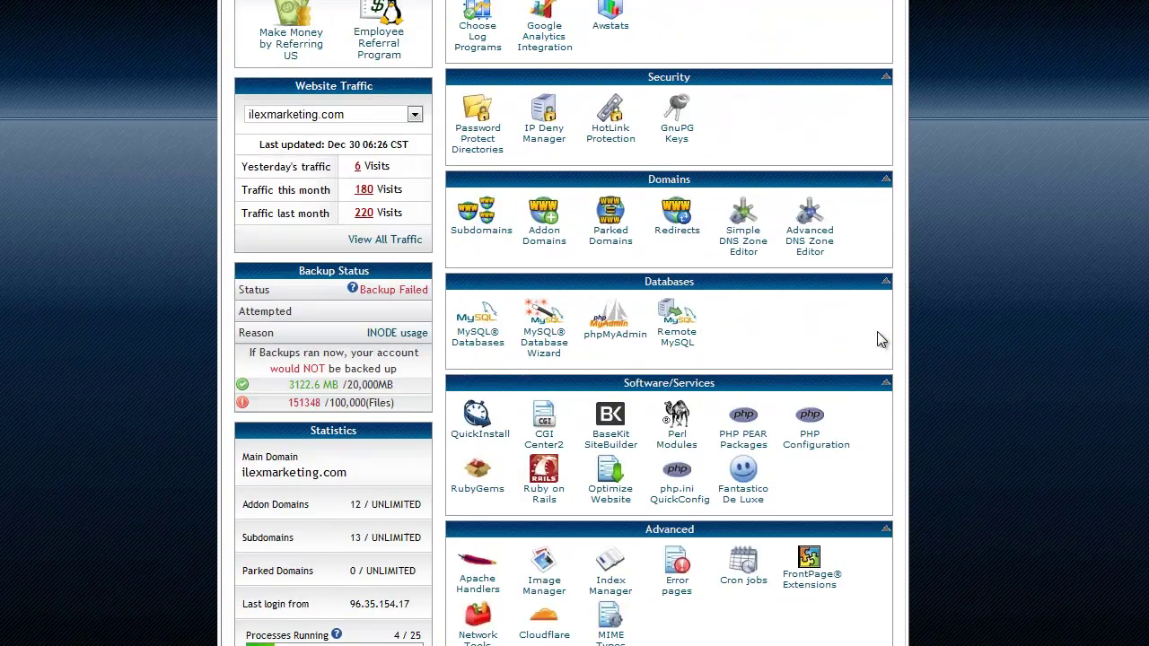
pyautogui.scroll(1, 880, 340)
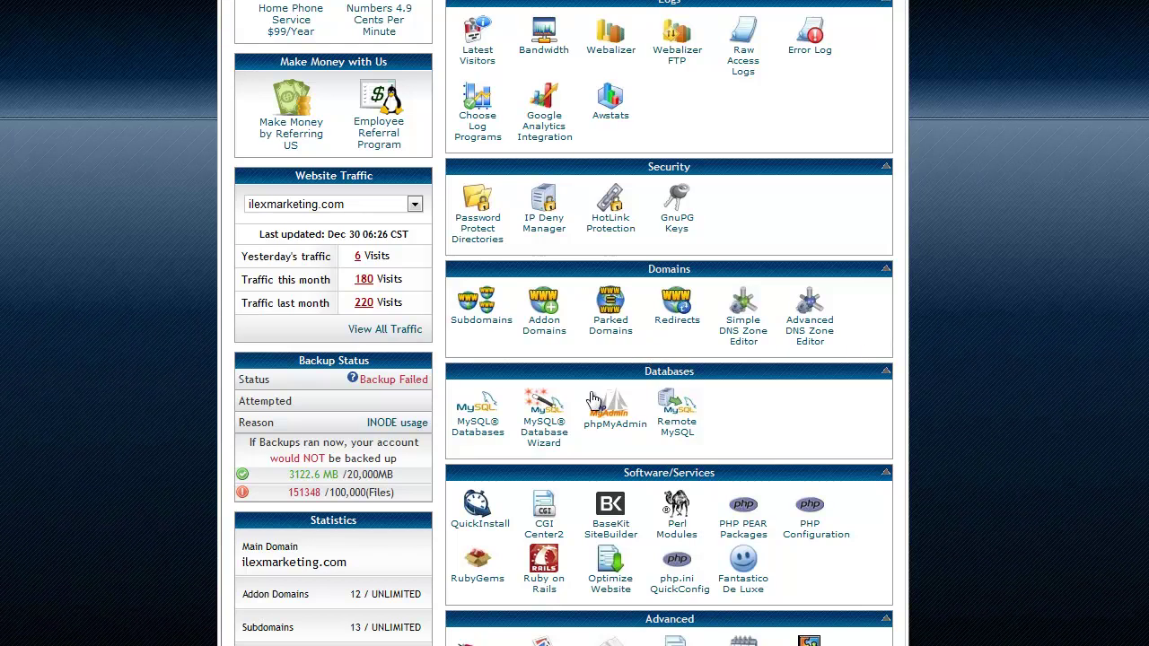
pyautogui.click(550, 334)
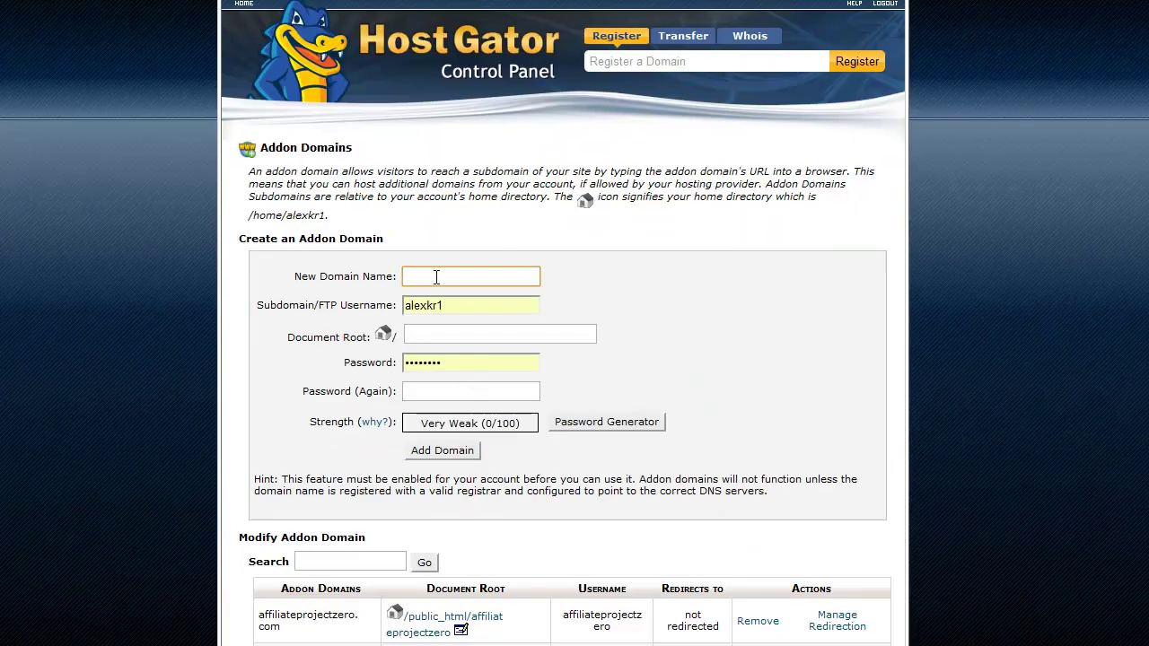
pyautogui.click(436, 277)
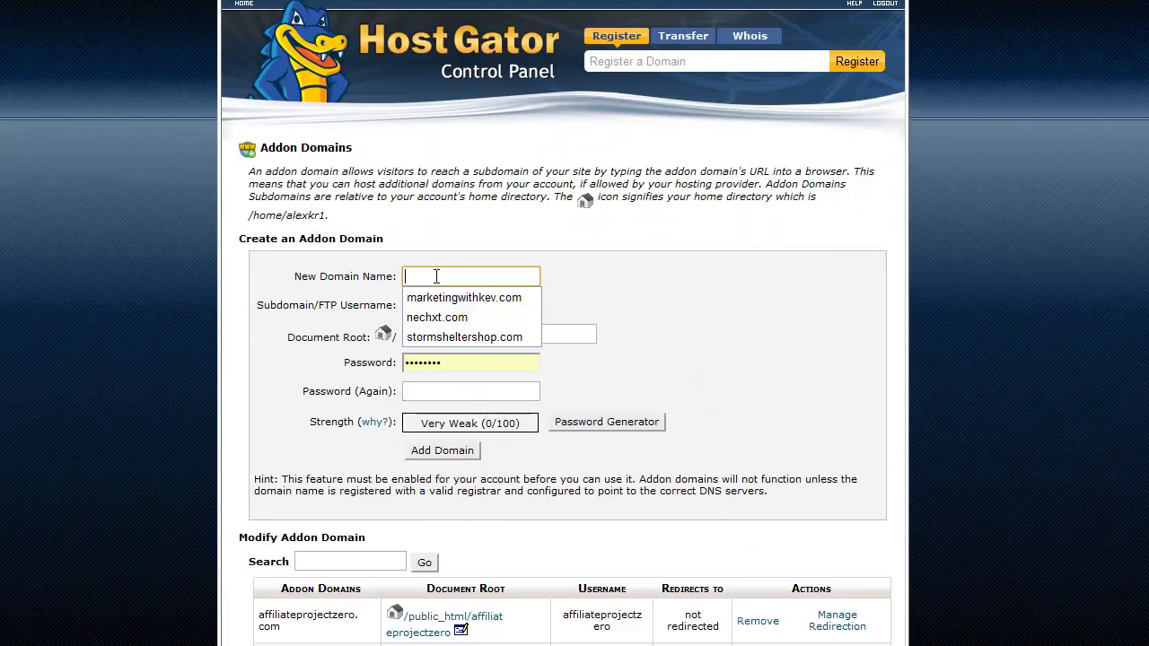
pyautogui.click(601, 278)
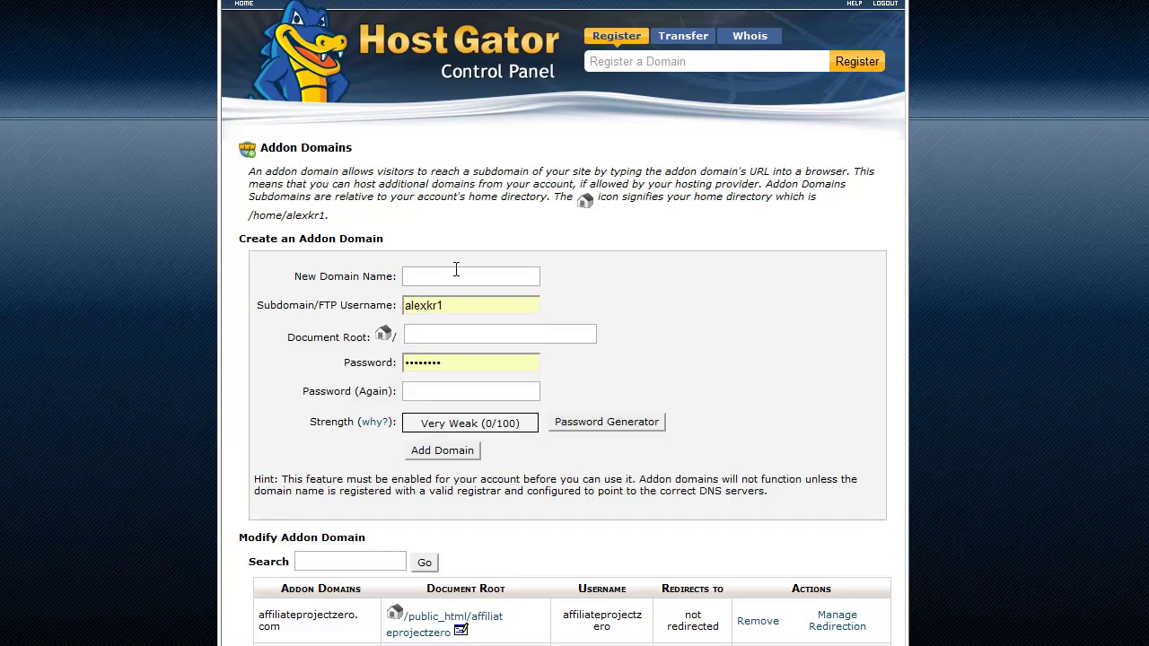